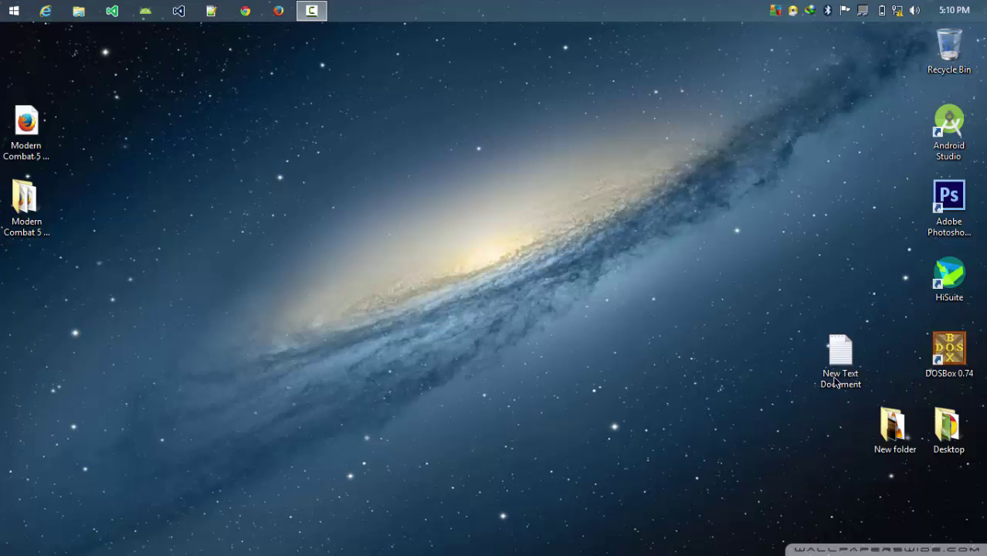
Launch Android Studio, open the SDK Manager from its configuration options and dismiss the log window.
left_click(145, 10)
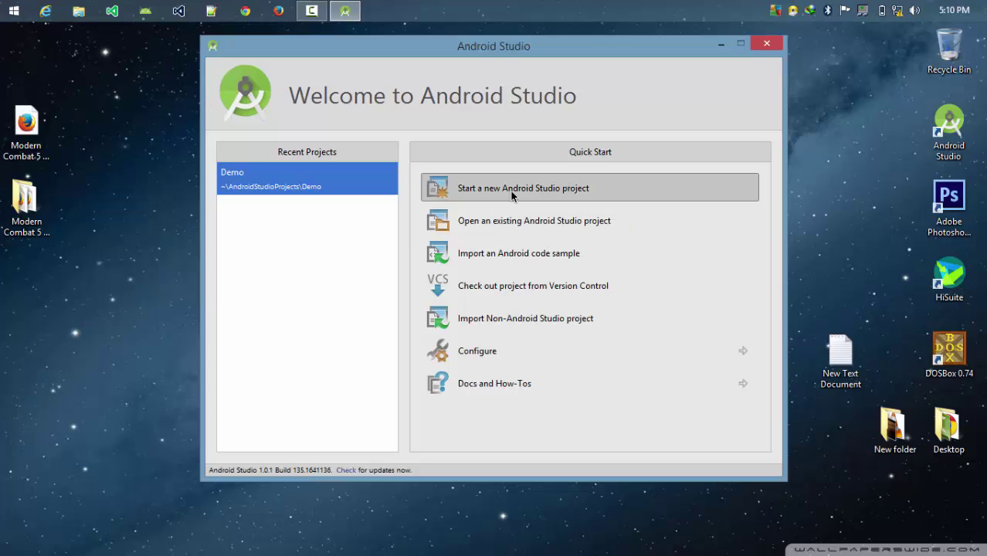
left_click(503, 360)
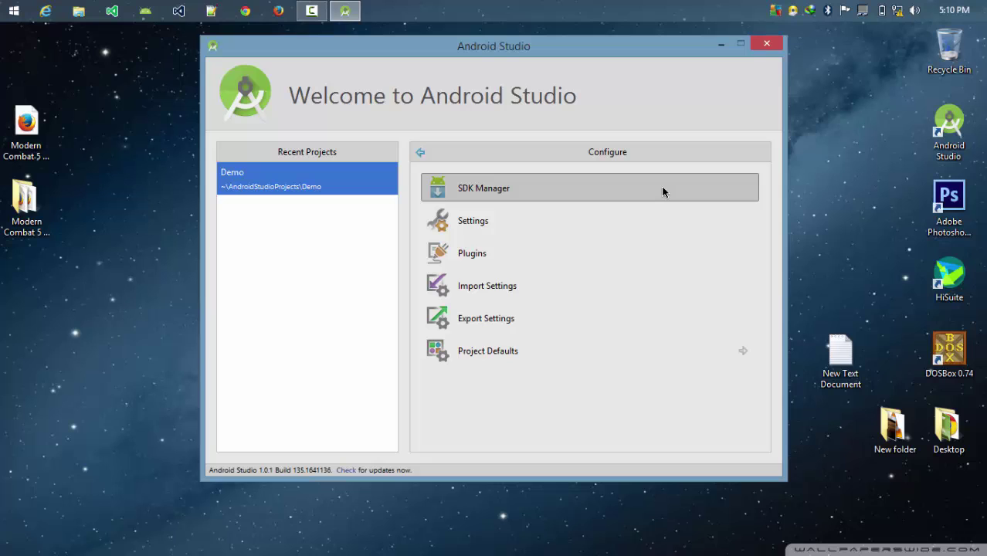
left_click(611, 190)
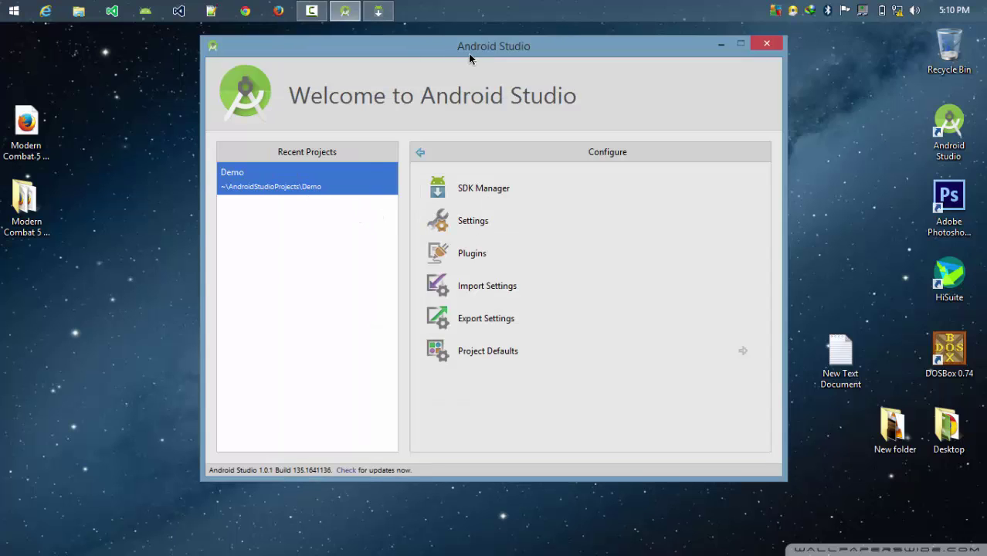
left_click_drag(468, 52, 366, 53)
left_click(378, 11)
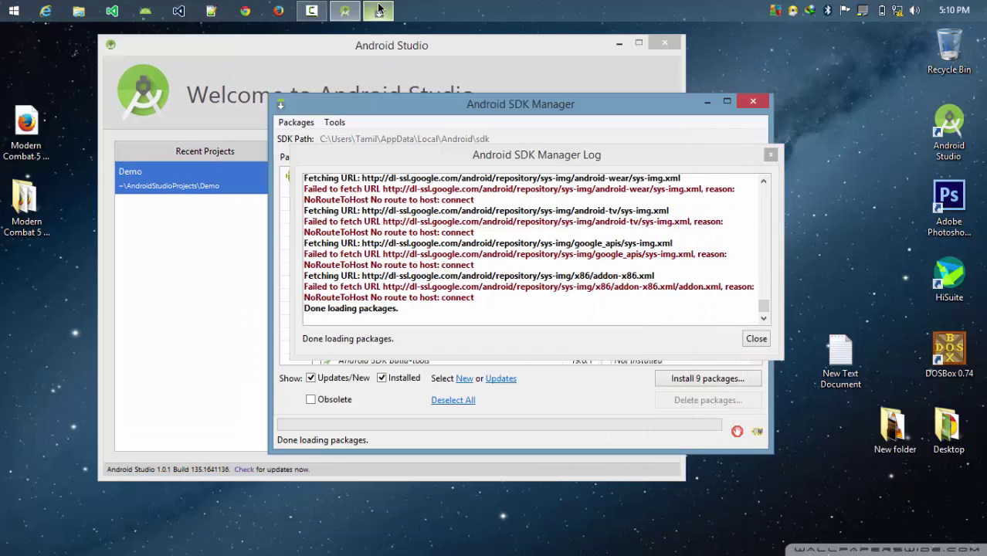
left_click(755, 338)
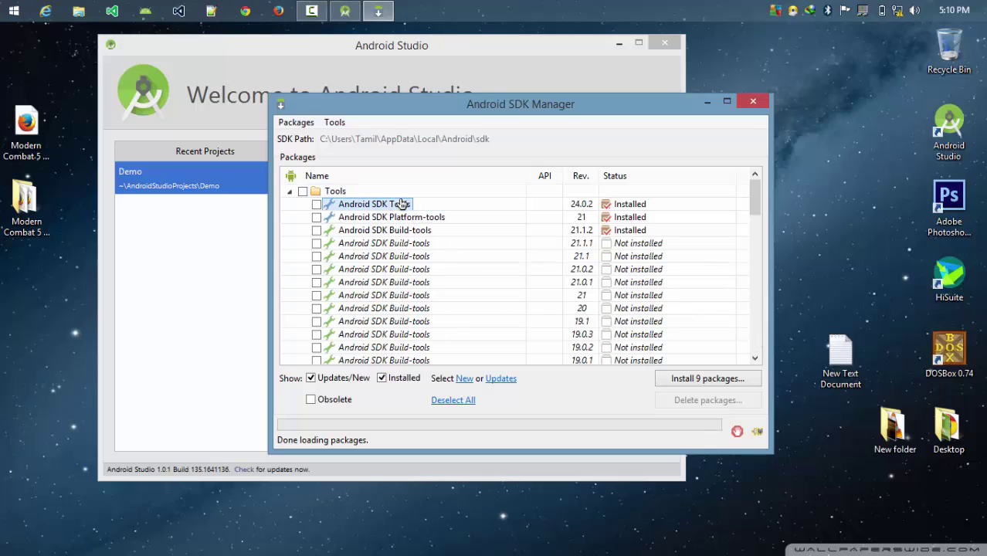
Examine the Tools, Android 5.0.1 (API 21) and Extras packages in the SDK Manager, and close it.
mouse_move(410, 221)
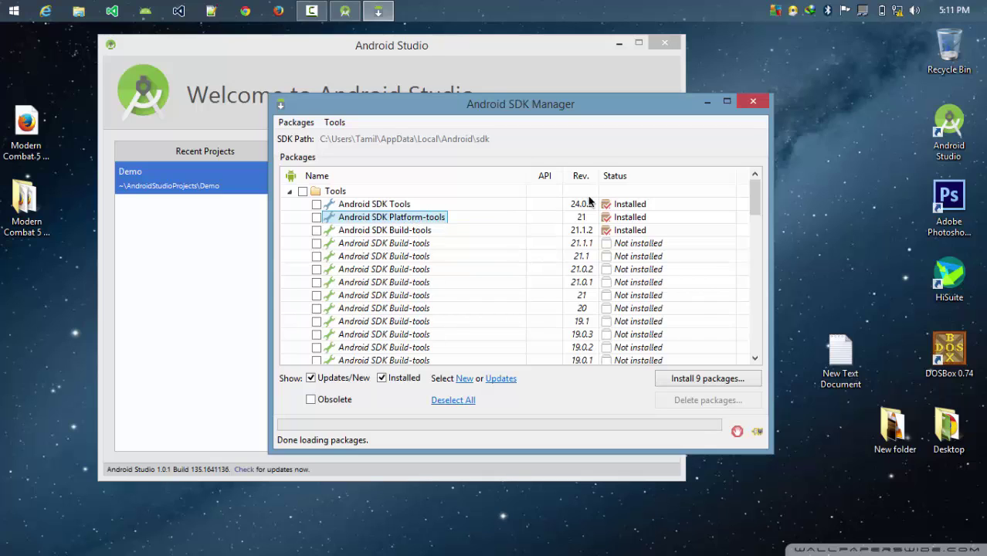
left_click(289, 190)
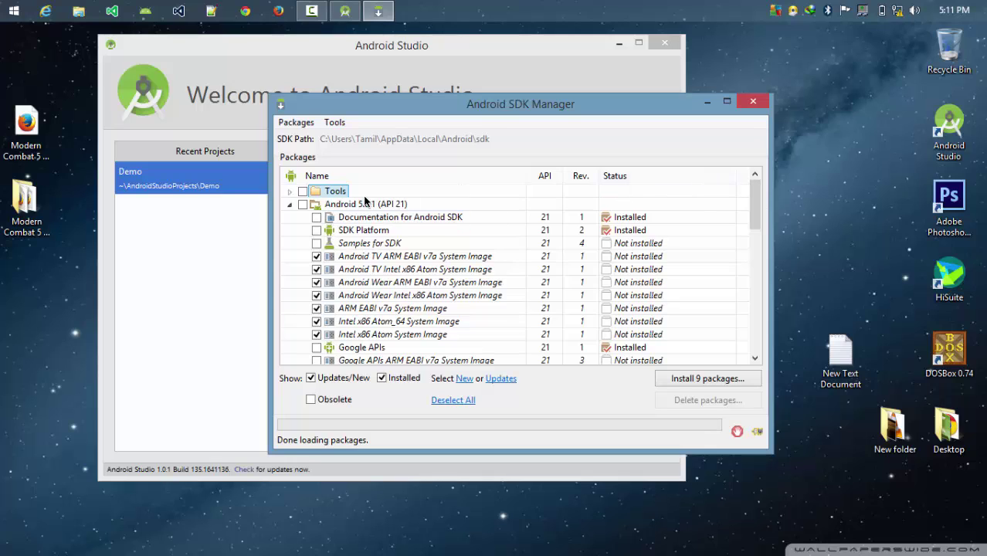
left_click(291, 204)
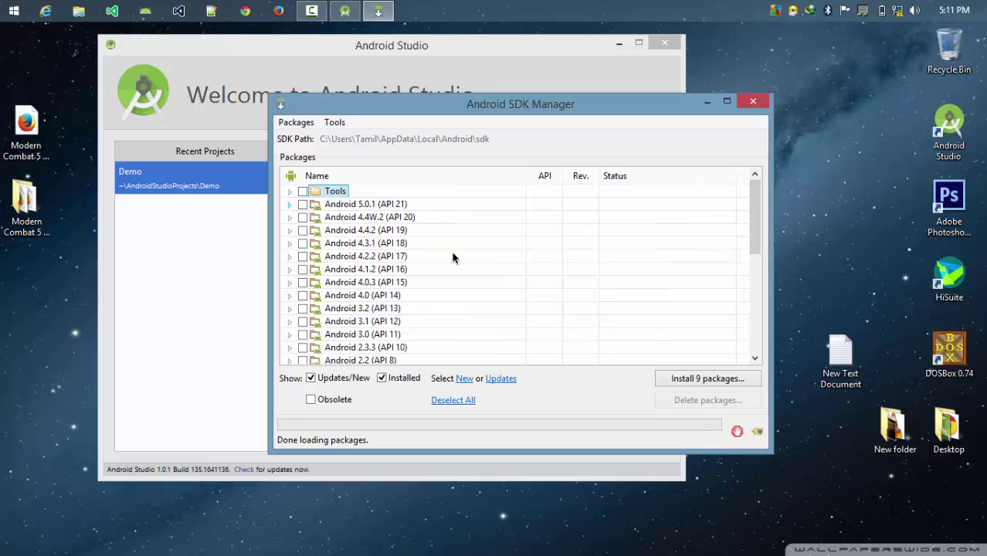
left_click(343, 204)
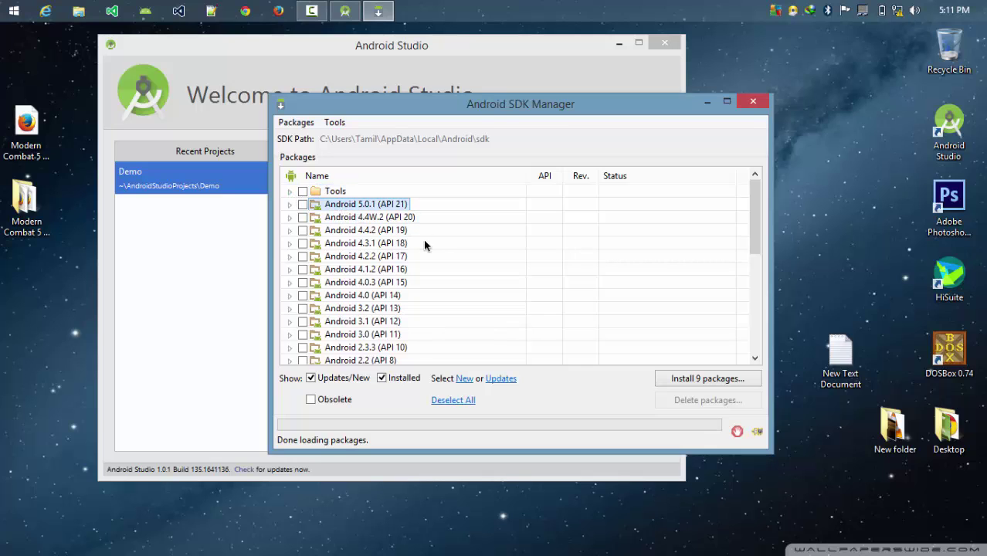
left_click(290, 204)
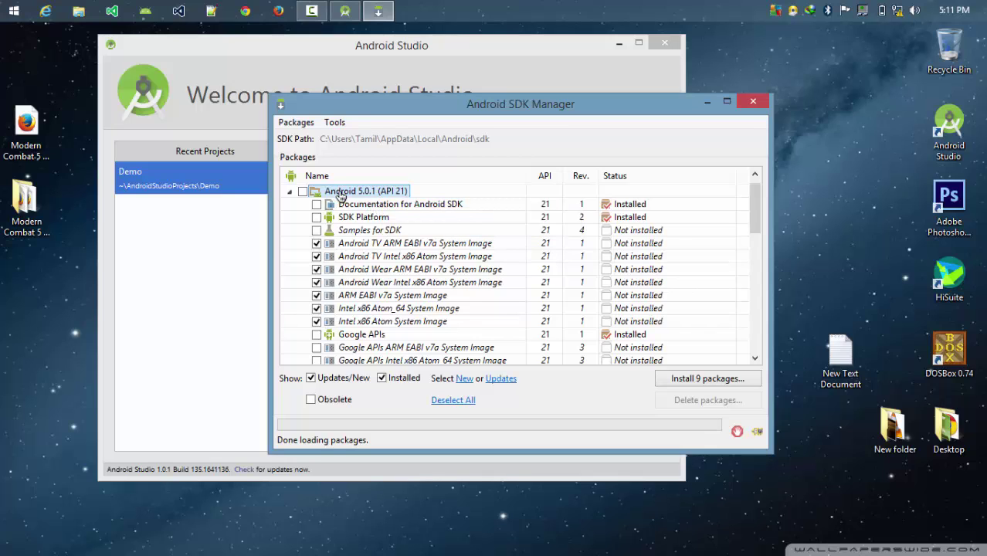
left_click(289, 192)
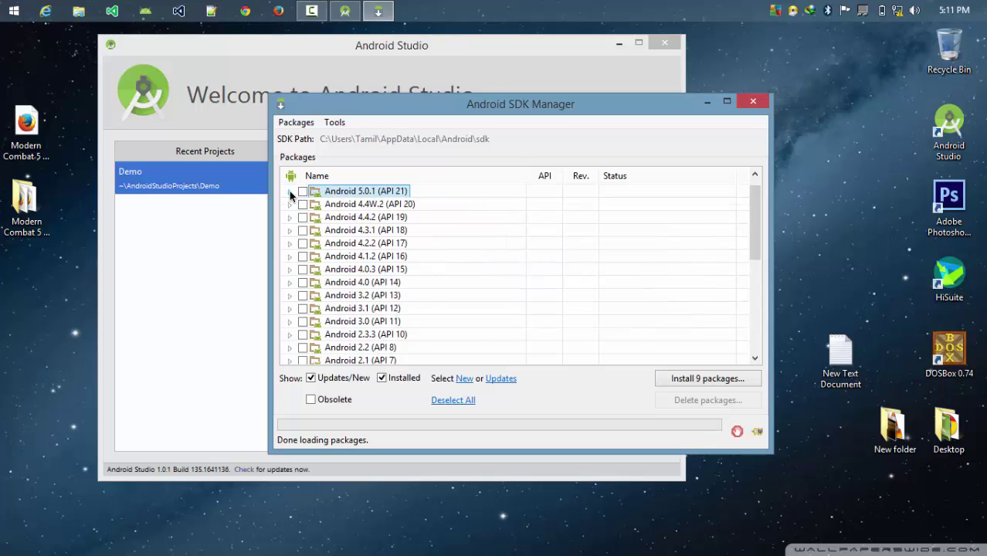
scroll(348, 275, "down", 6)
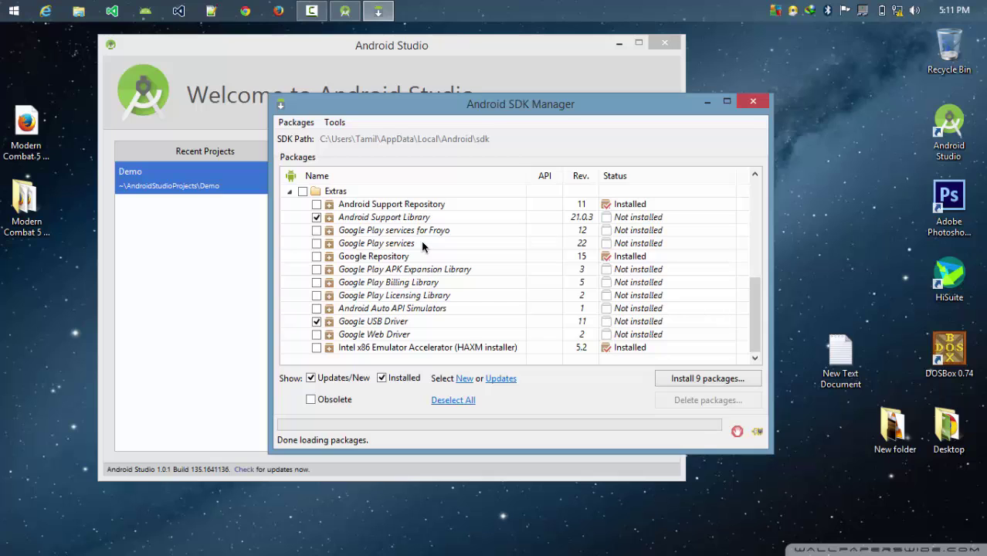
left_click_drag(498, 102, 528, 97)
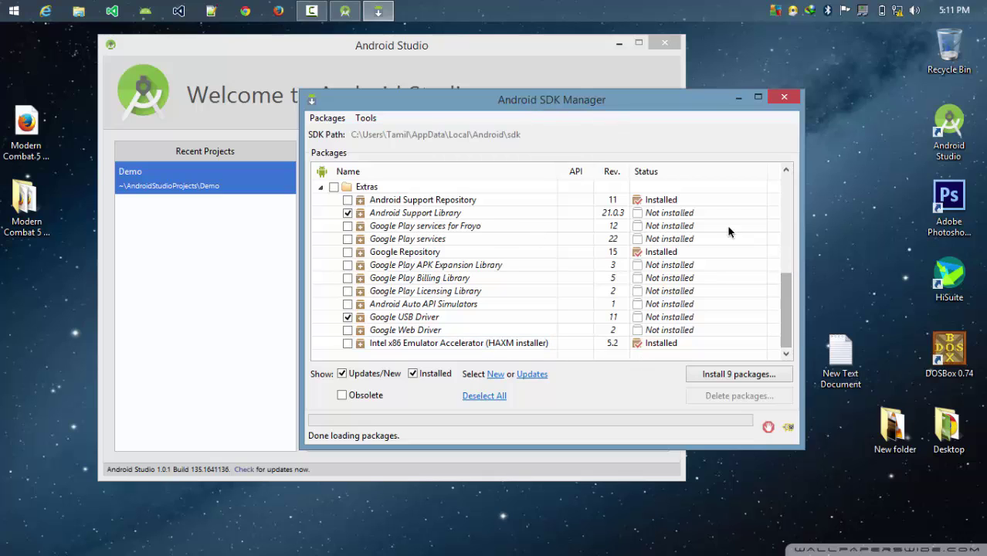
left_click(787, 100)
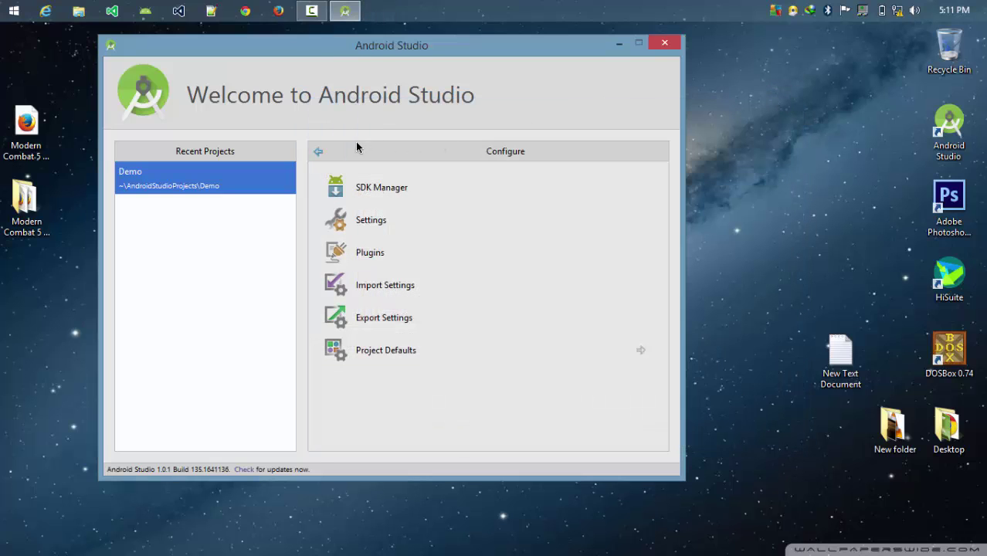
Start a new Android Studio project and set its application name to logitut.
left_click(320, 151)
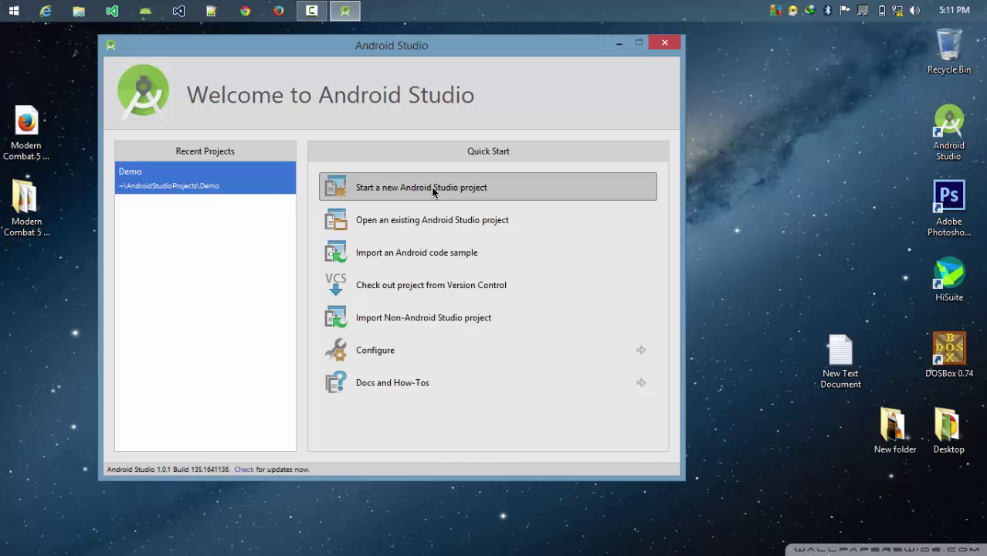
left_click(433, 191)
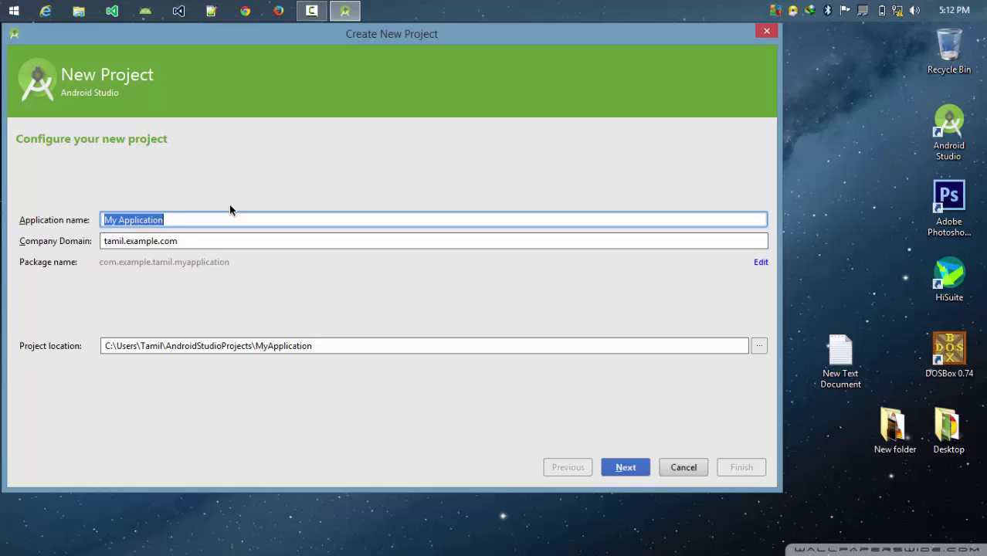
type("lg")
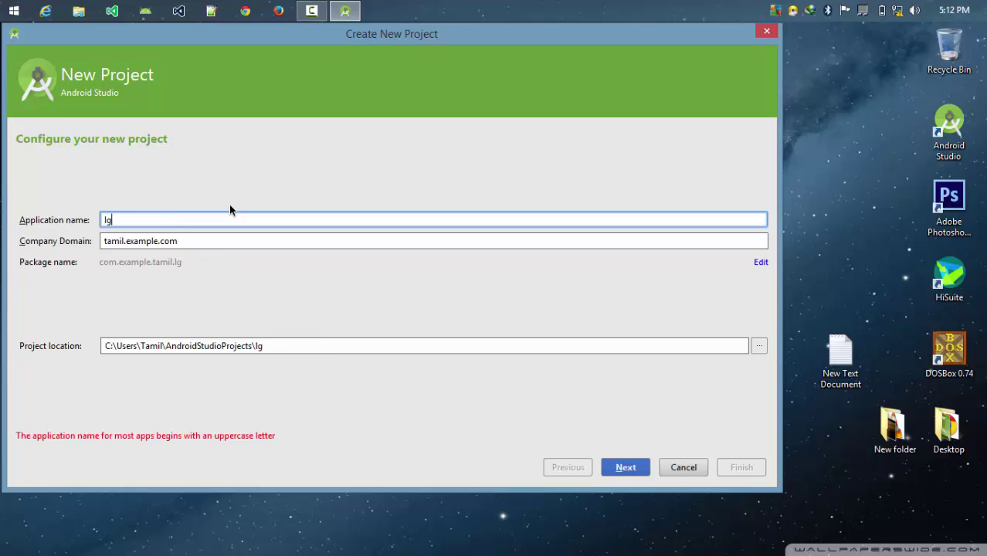
type("itut")
key("Left")
key("Left")
key("Left")
key("Left")
key("Left")
key("Left")
key("Right")
type("o")
Set the company domain to logitut.example.com and continue to the form factor settings.
key("Tab")
key("Left")
key("Left")
key("Left")
key("Left")
key("Left")
key("Left")
key("Left")
key("Left")
key("Left")
key("Left")
key("Left")
key("Left")
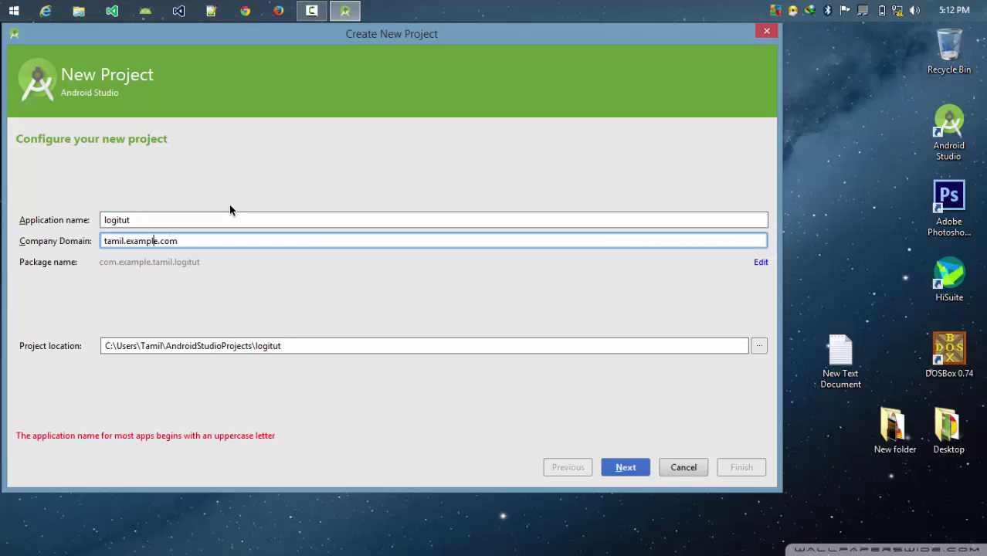
key("BackSpace")
key("BackSpace")
key("BackSpace")
key("BackSpace")
key("BackSpace")
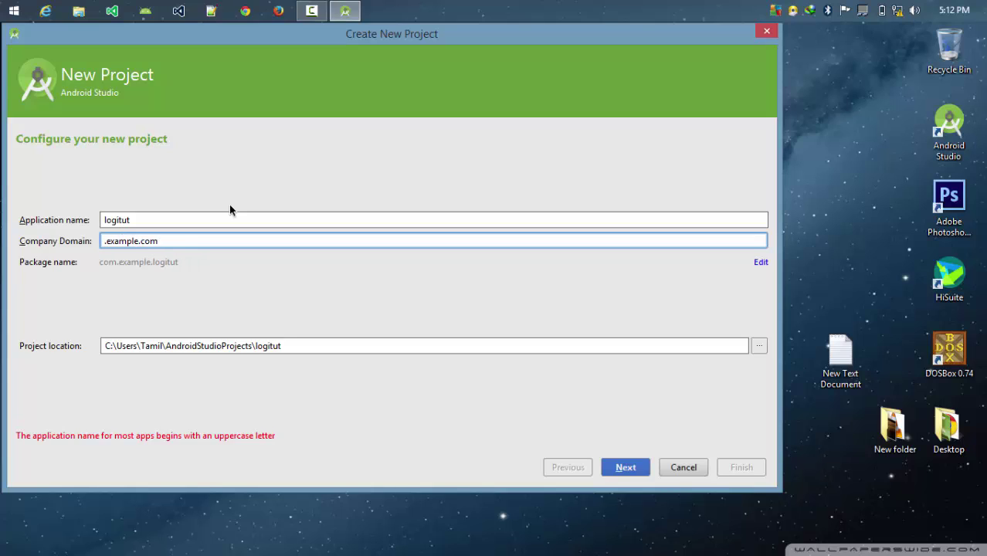
type("logitut")
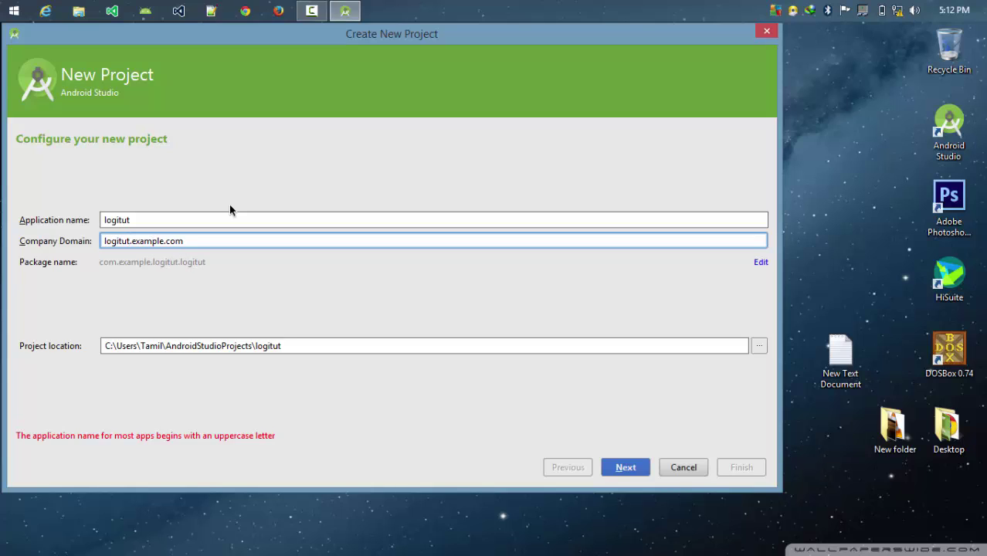
left_click(626, 466)
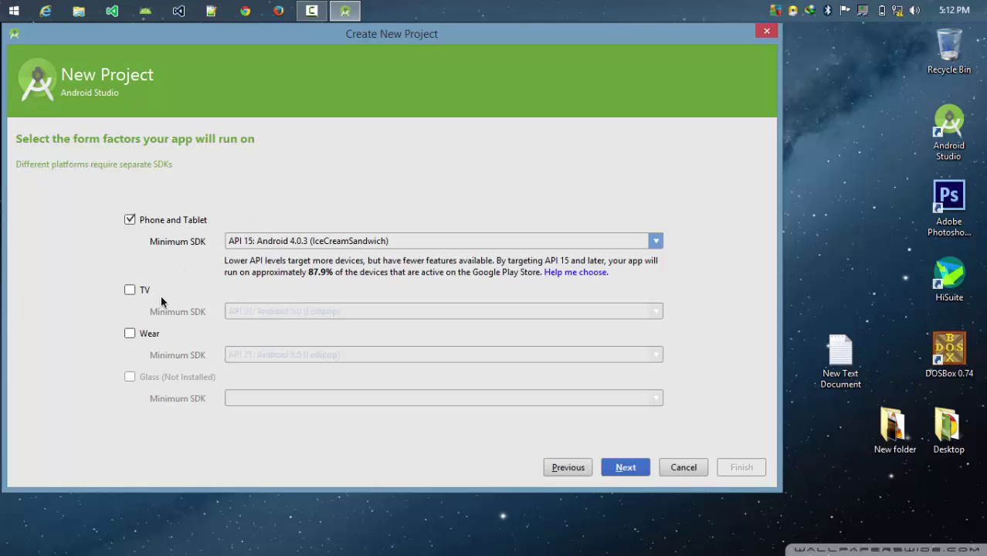
Choose API 15: Android 4.0.3 (IceCreamSandwich) as the phone and tablet minimum SDK and create the project with a Blank Activity named MainActivity.
left_click(339, 245)
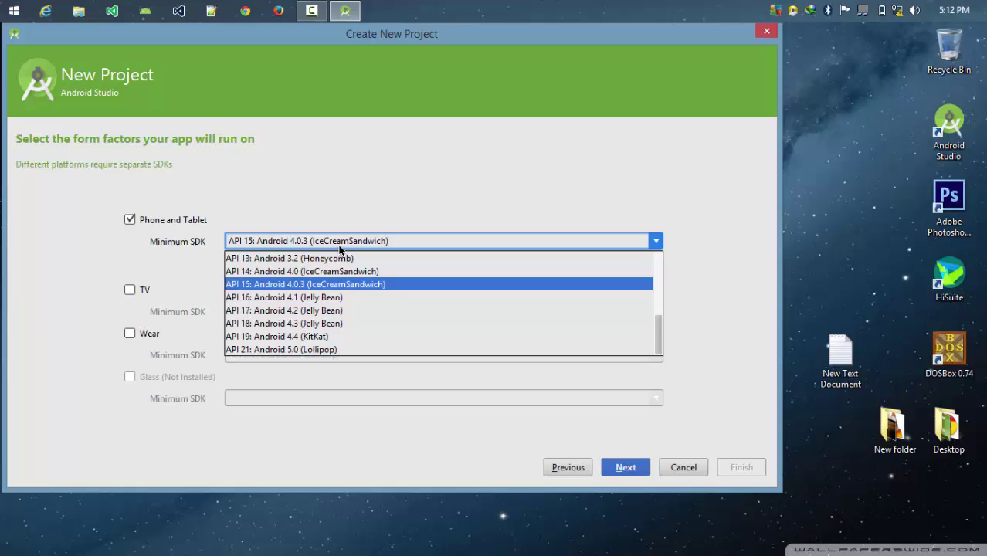
left_click(344, 284)
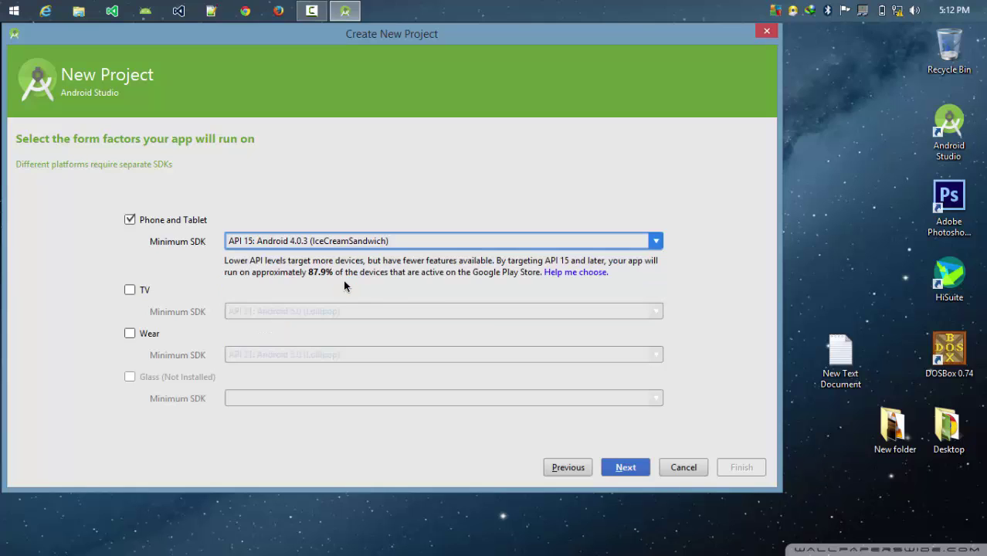
left_click(621, 462)
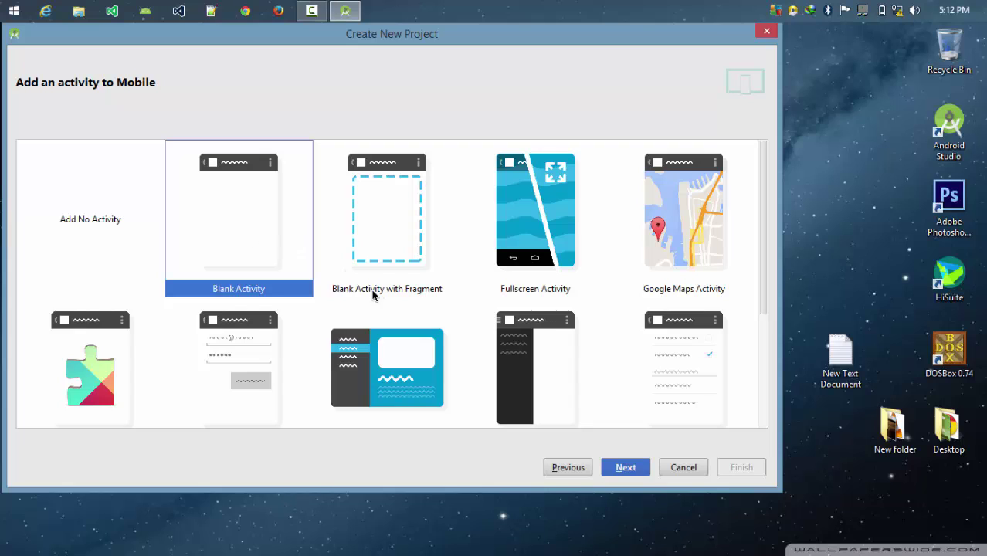
left_click(636, 469)
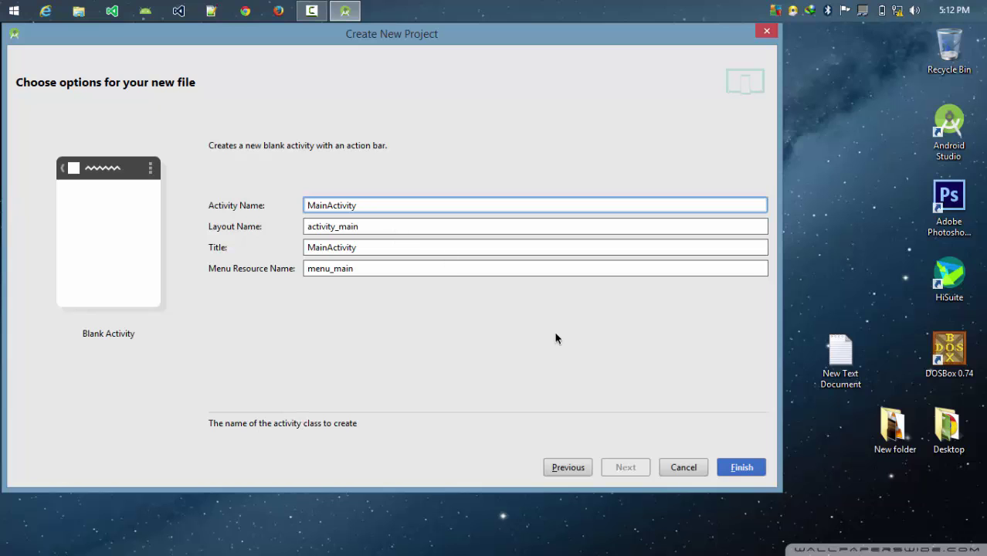
left_click(744, 469)
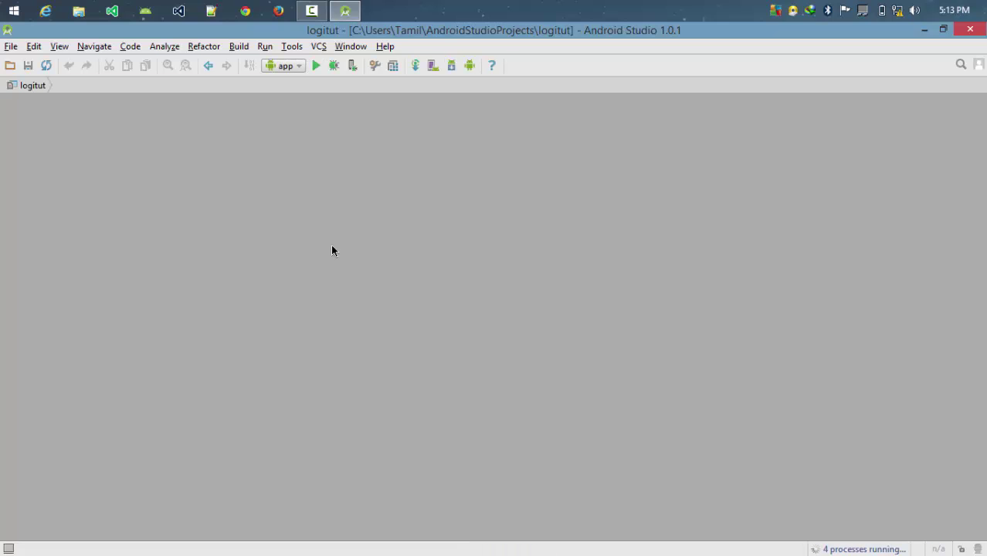
Switch to File Explorer and open the user's profile folder under C:\Users.
left_click(78, 11)
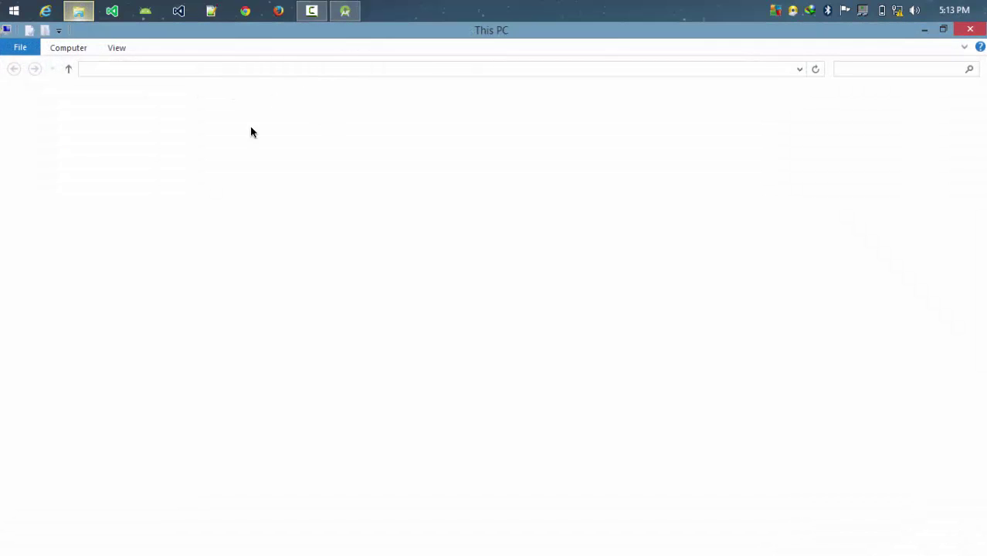
left_click(83, 132)
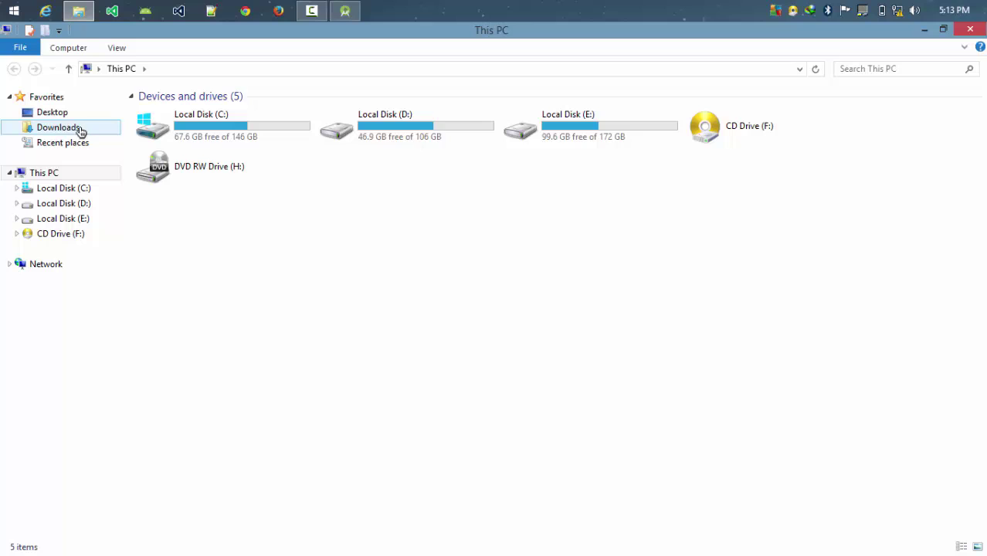
left_click(93, 190)
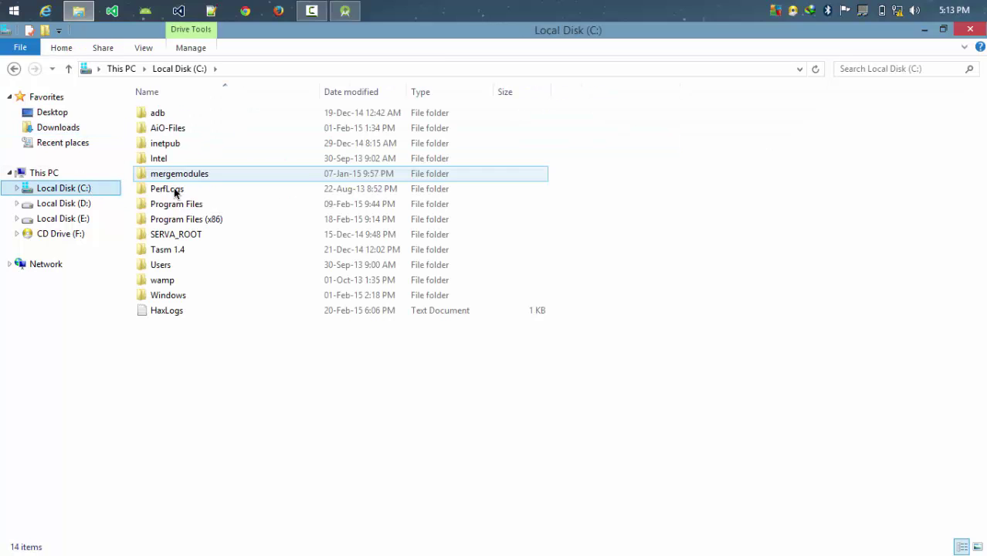
double_click(189, 265)
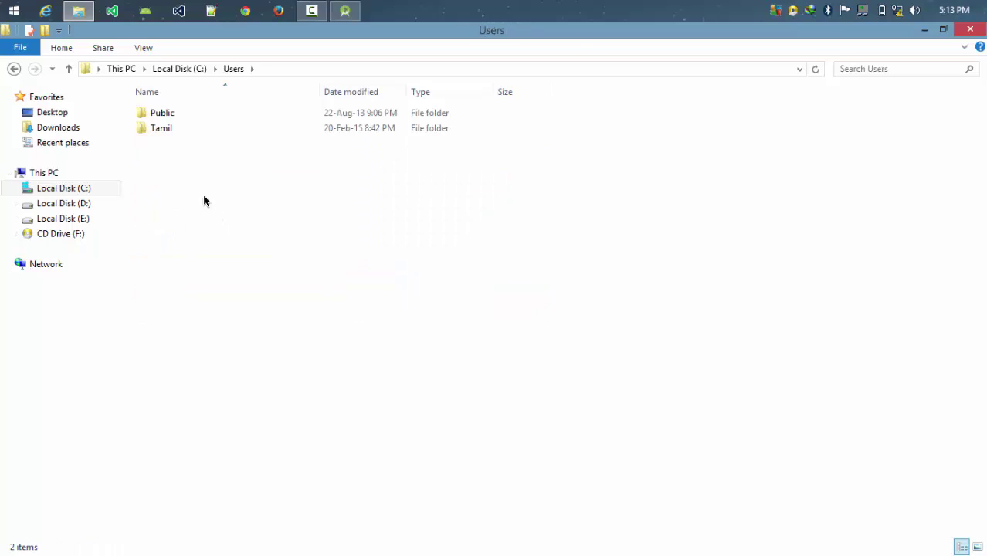
double_click(205, 126)
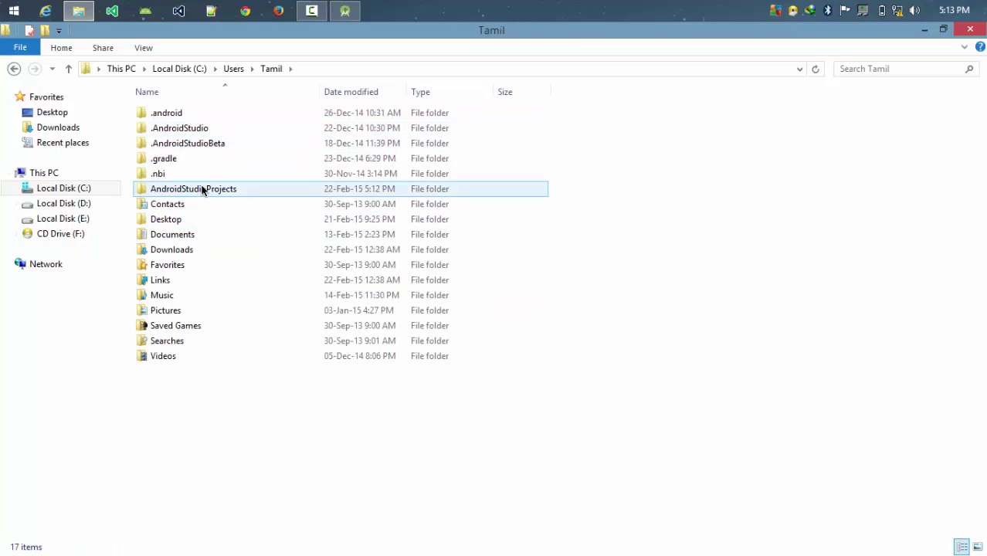
View the contents of the .android and .AndroidStudio folders in the user's profile folder.
double_click(203, 115)
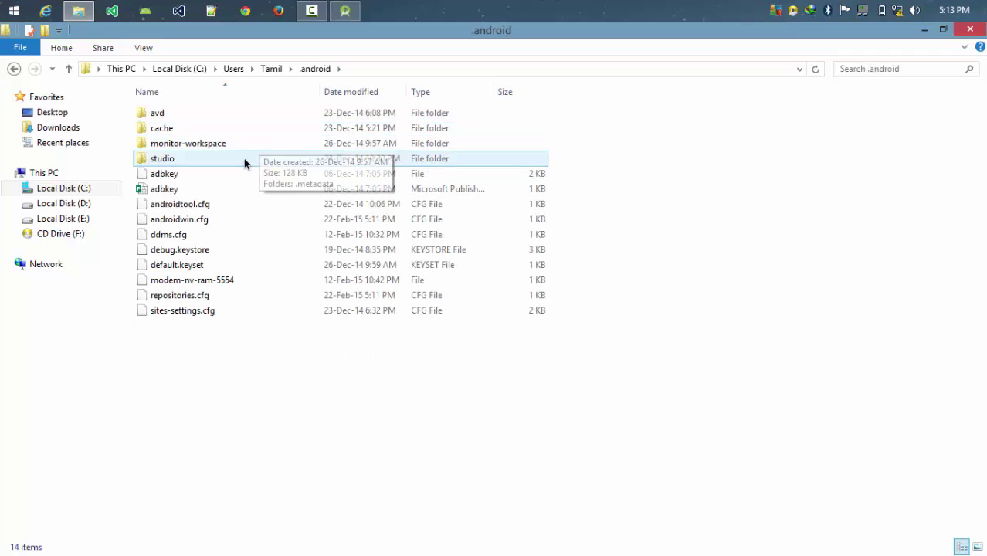
key("BackSpace")
key("Down")
key("Return")
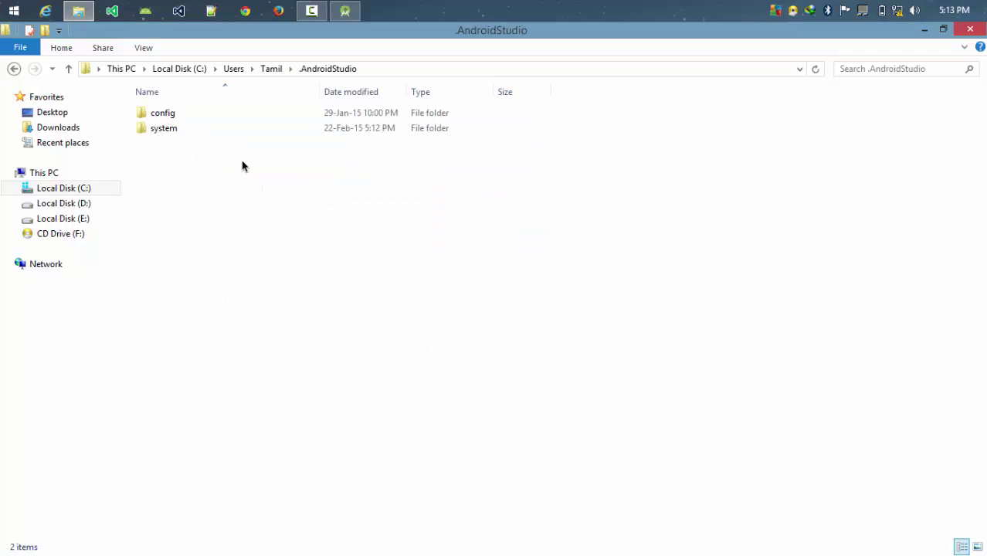
Open the .AndroidStudioBeta folder and view the contents of its system and config subfolders.
key("BackSpace")
key("Return")
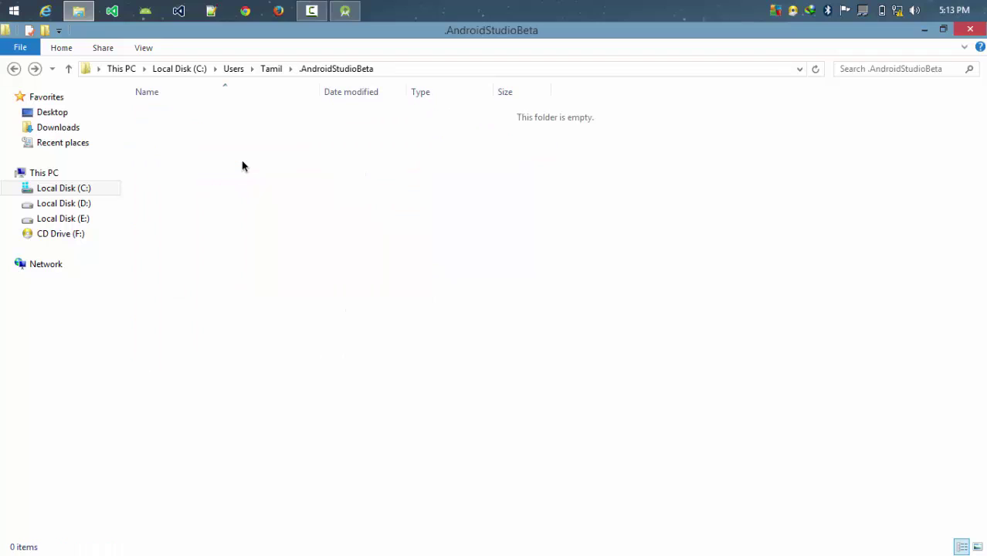
key("s")
key("Return")
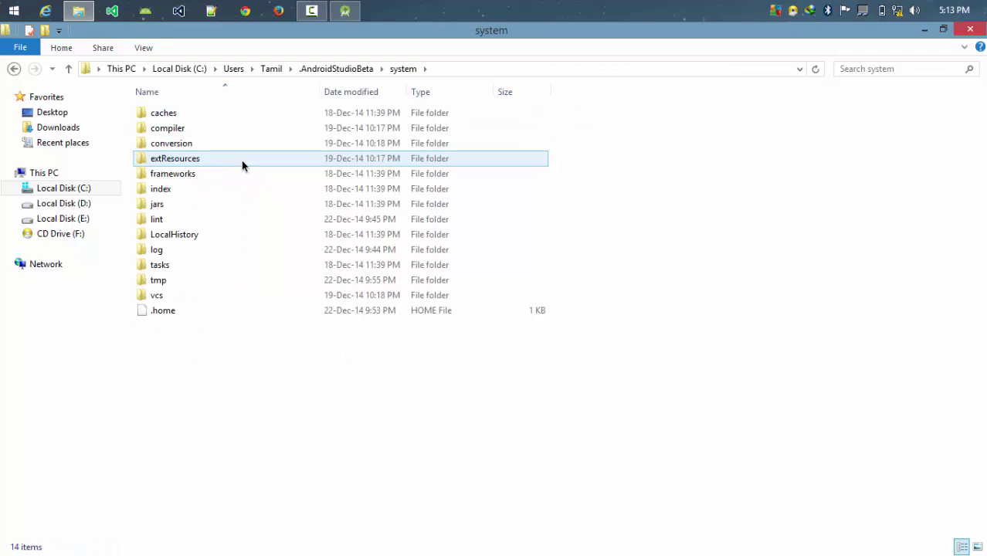
key("BackSpace")
key("c")
key("Return")
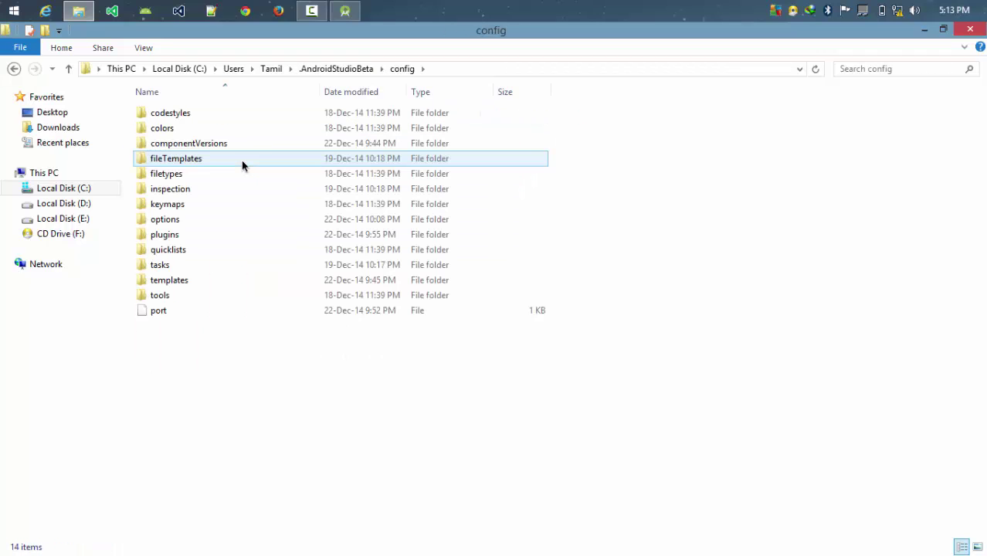
Return to the user's profile folder, look into the .AndroidStudio folder again and close the File Explorer window.
key("BackSpace")
key("BackSpace")
key("Down")
key("Down")
key("Down")
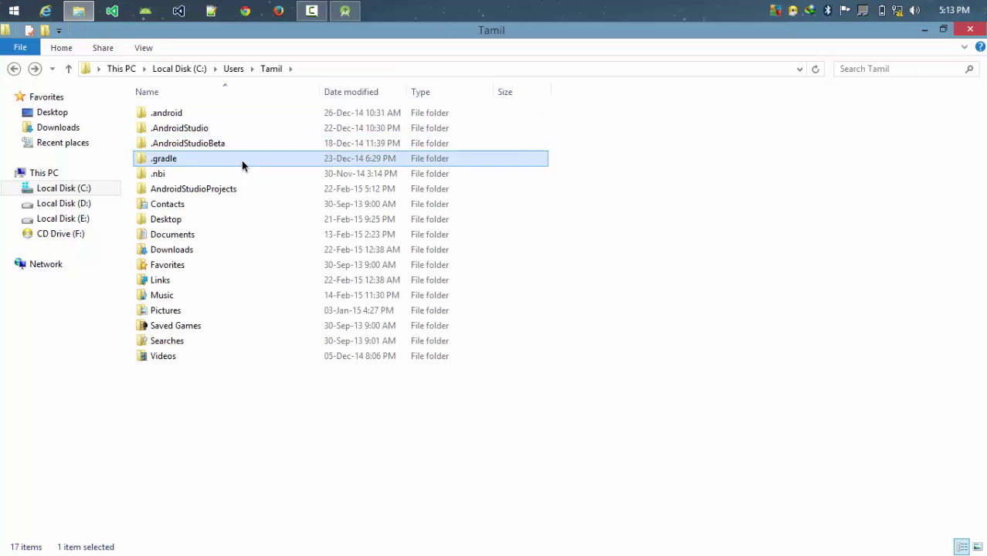
key("Up")
key("Up")
key("Return")
key("BackSpace")
left_click(970, 29)
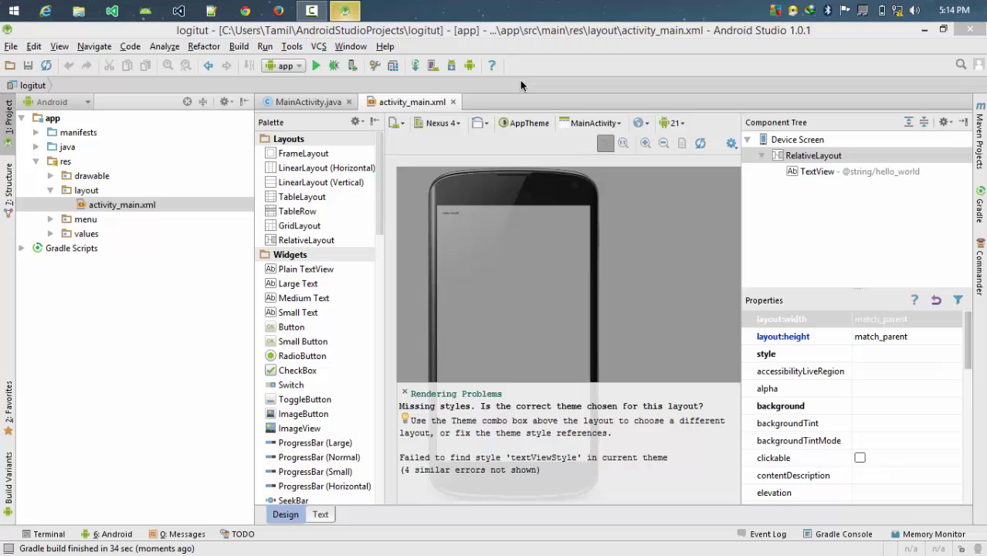
Dismiss the rendering problems notice in the layout preview and reapply AppTheme from the project themes.
left_click(404, 393)
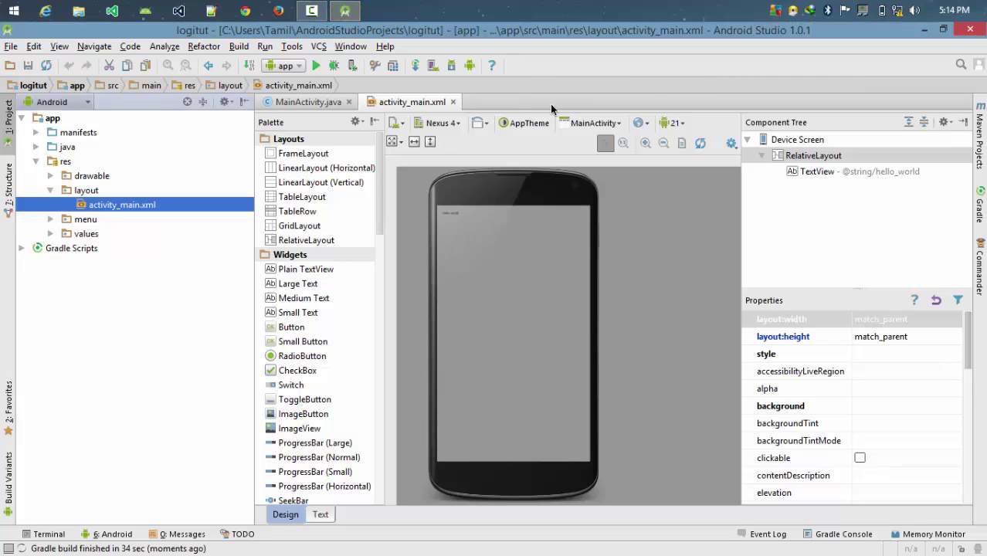
left_click(526, 123)
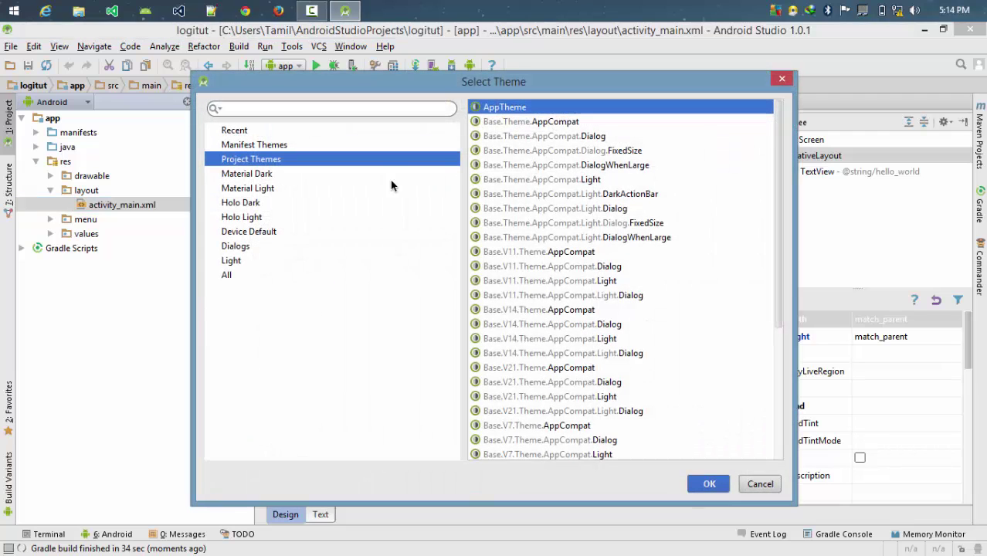
left_click(535, 110)
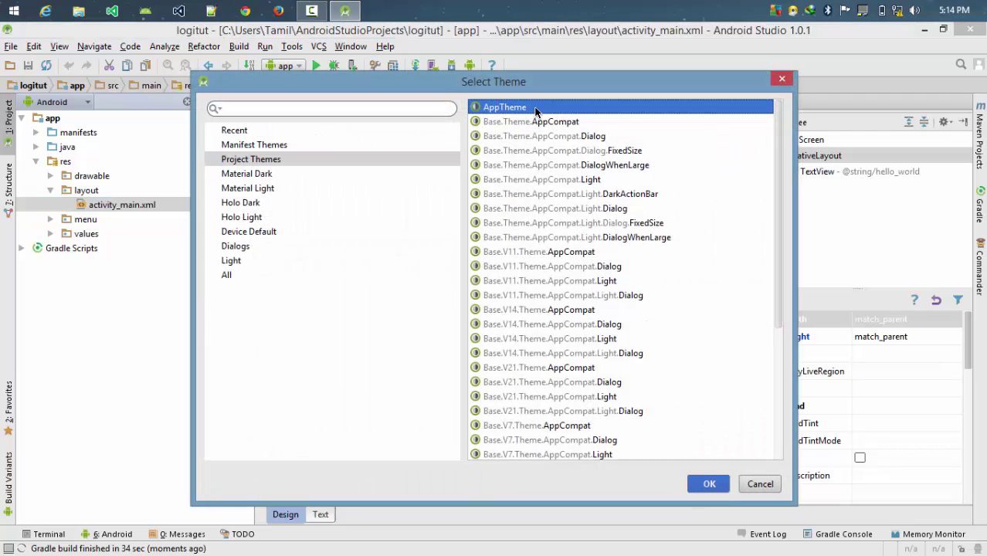
left_click(703, 485)
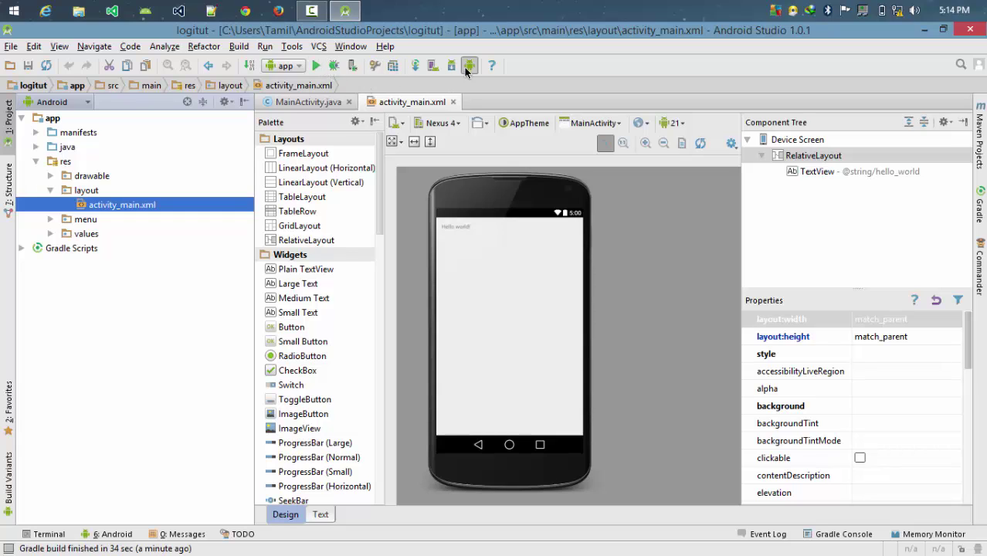
Run the app configuration and choose to launch the emulator with the Nexus 5 API 21 x86 virtual device.
left_click(293, 67)
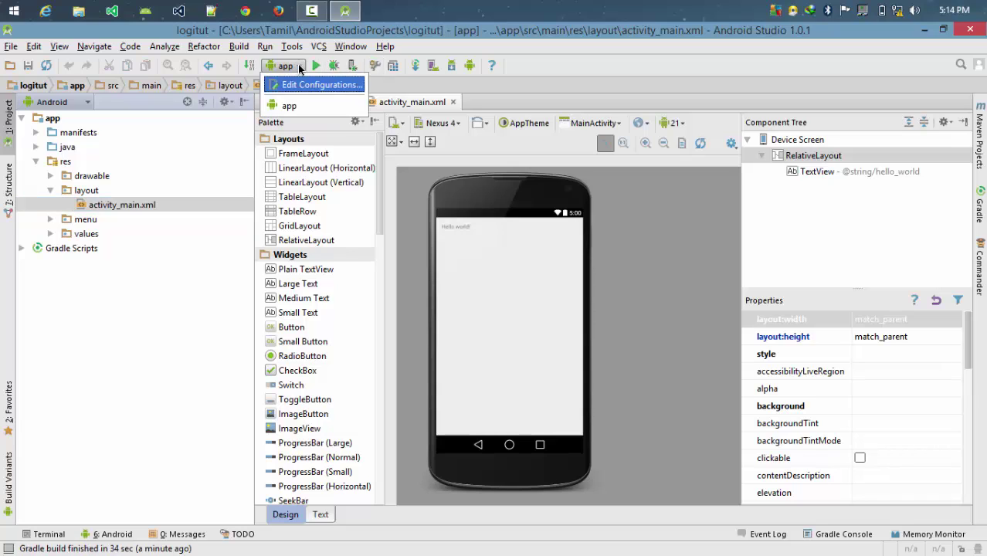
left_click(318, 68)
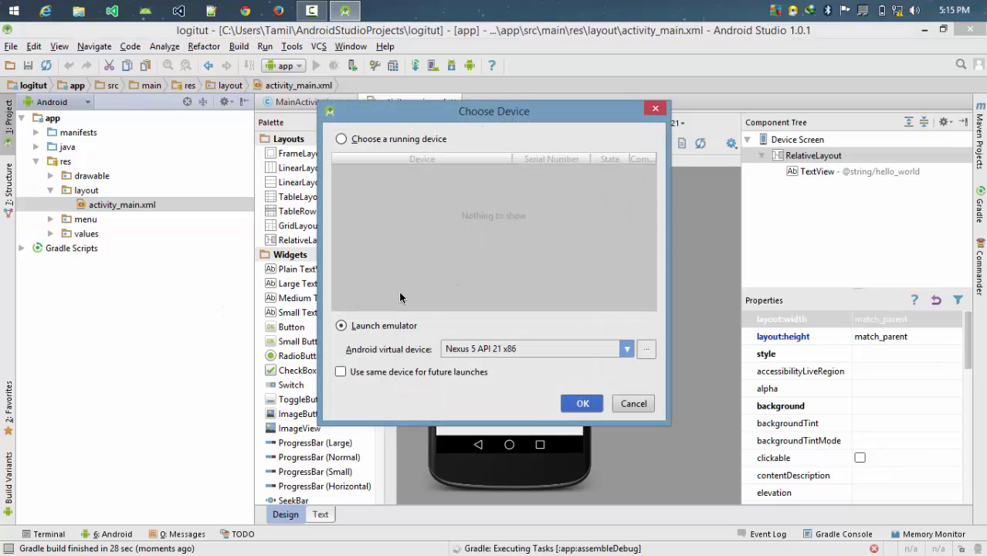
left_click(505, 349)
left_click(487, 365)
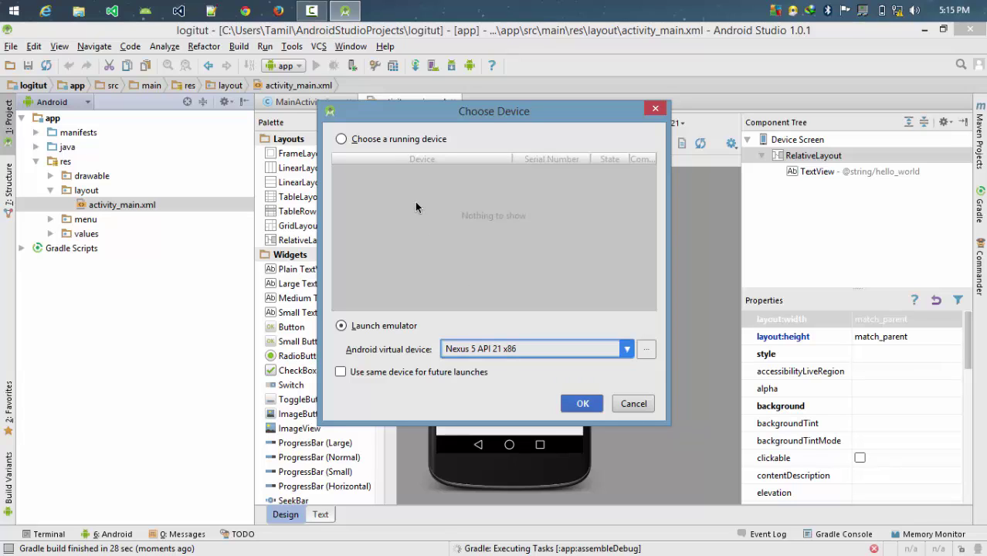
left_click(405, 142)
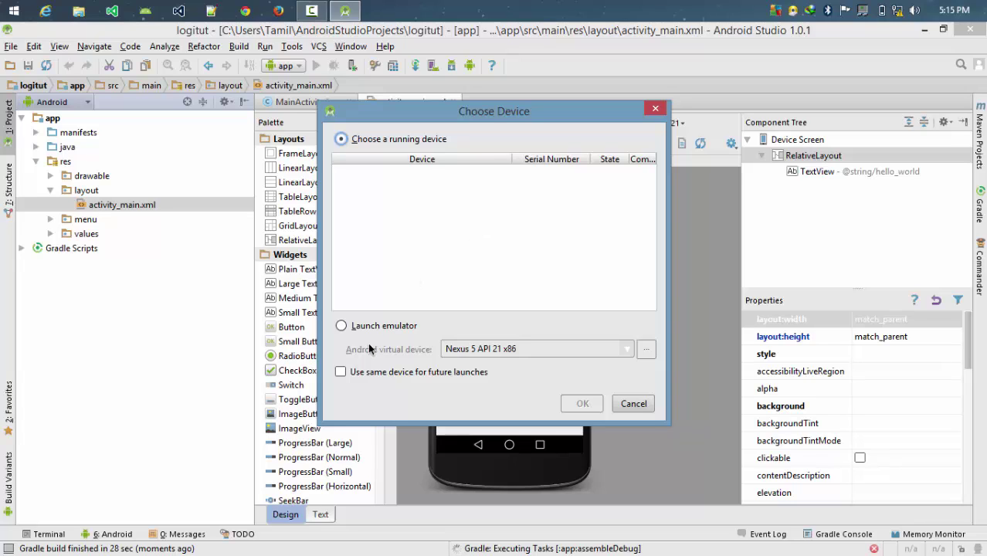
left_click(390, 331)
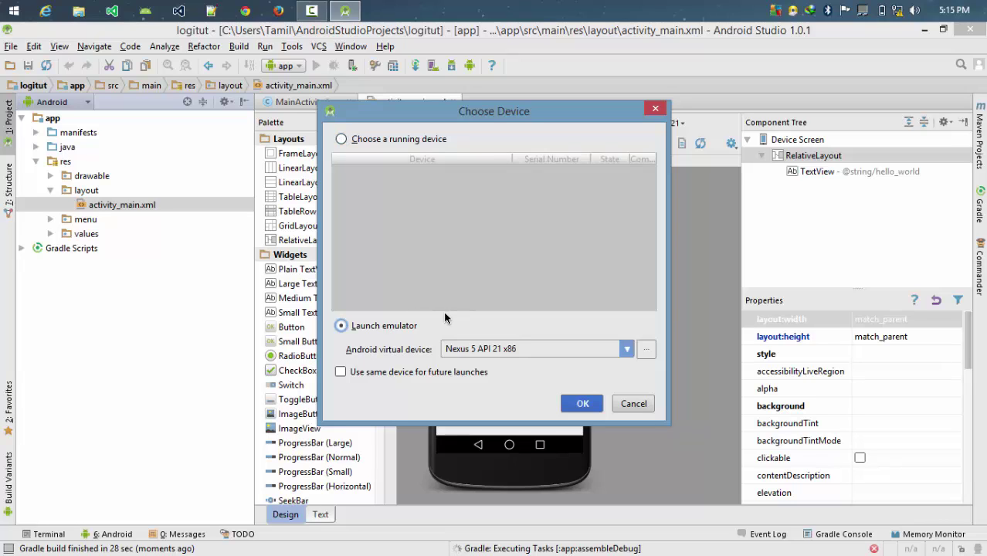
left_click(626, 350)
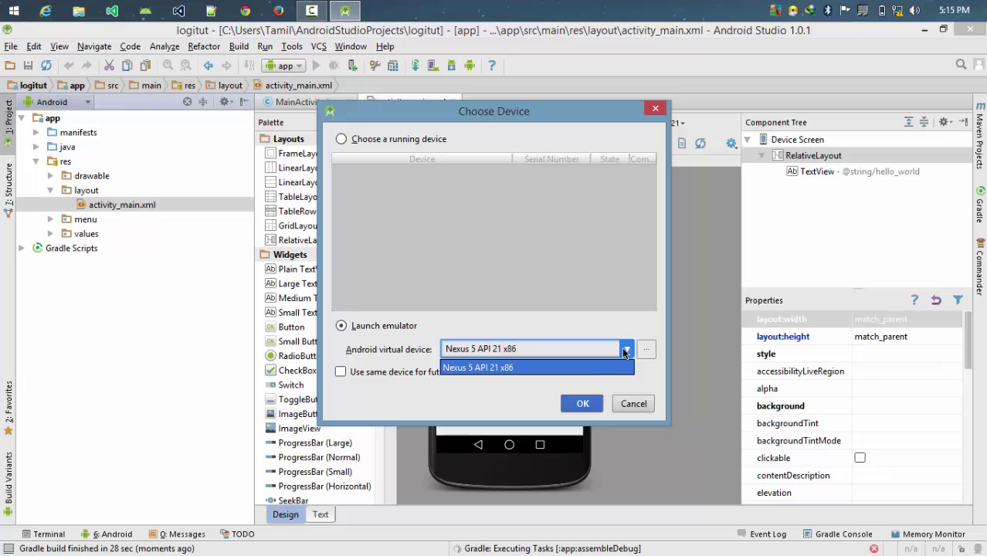
left_click(626, 353)
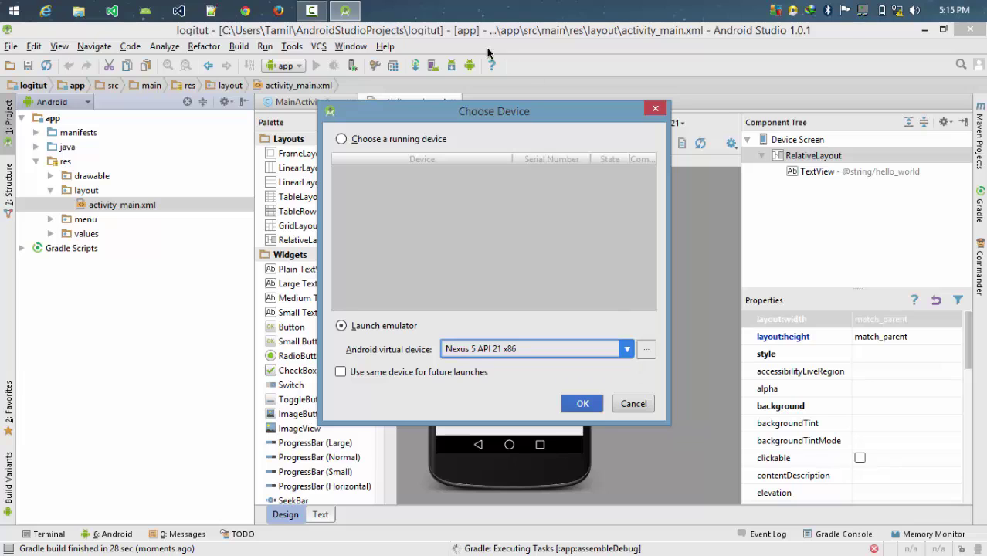
Open the AVD Manager from the device chooser and start creating a new virtual device.
left_click(648, 350)
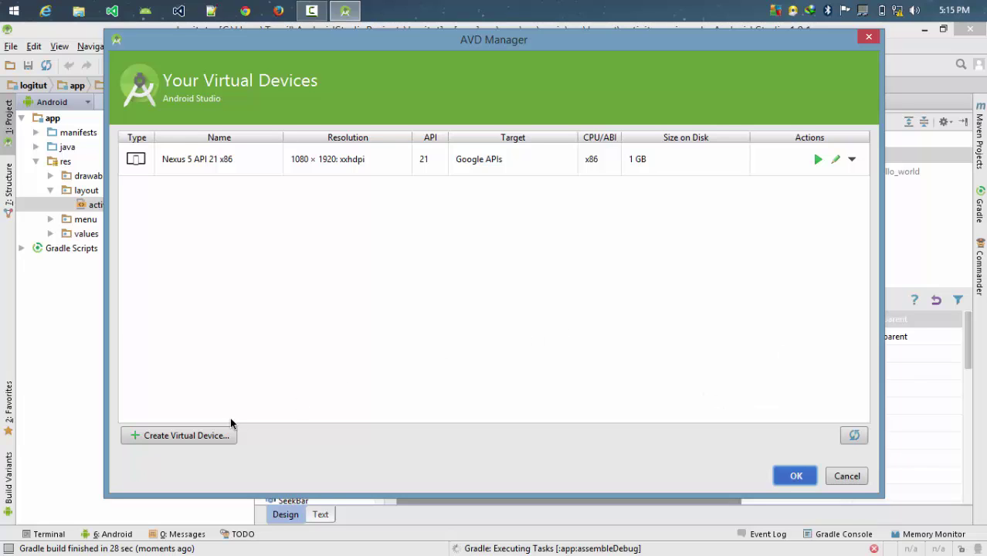
left_click(194, 446)
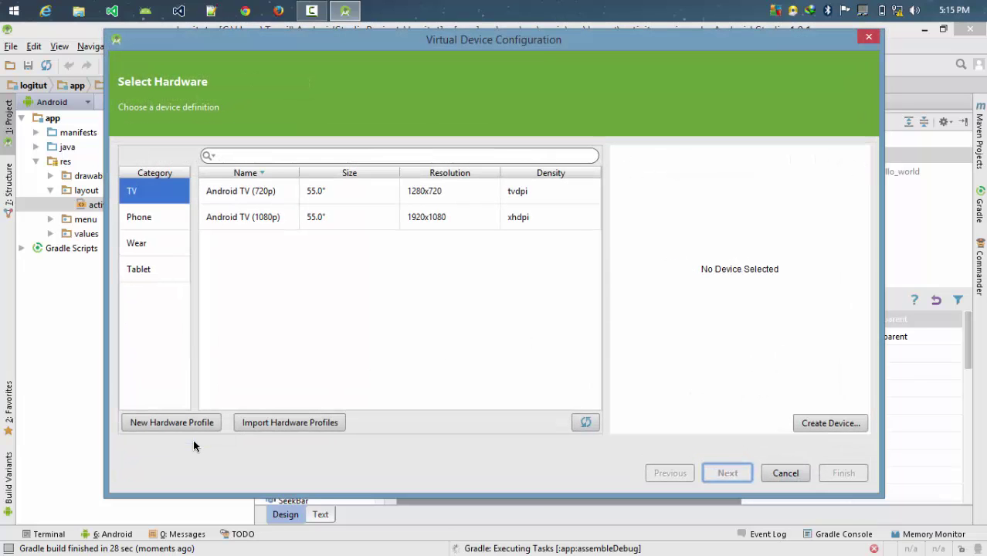